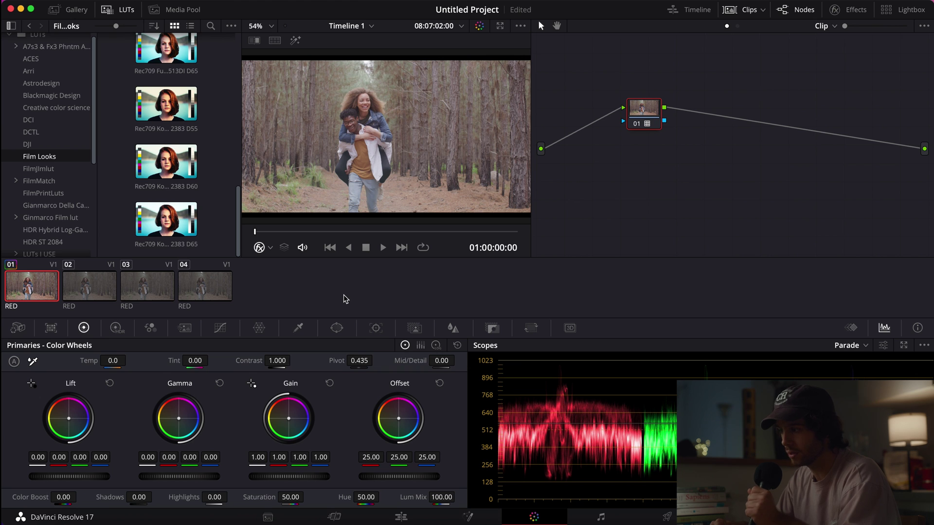
# Apply the Rec709 Kodak 2383 D60 film look LUT to the node of clip 02
pyautogui.click(92, 295)
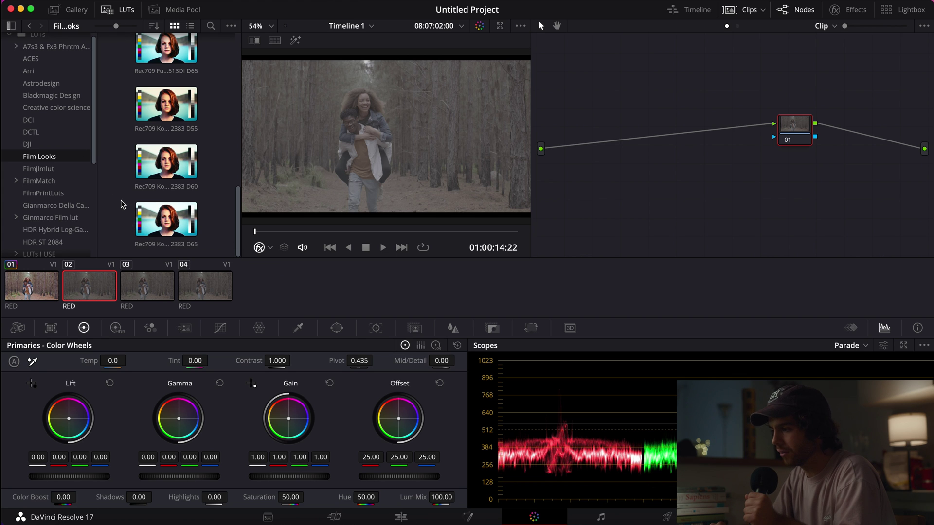
pyautogui.scroll(10, 120, 105)
pyautogui.scroll(-10, 112, 183)
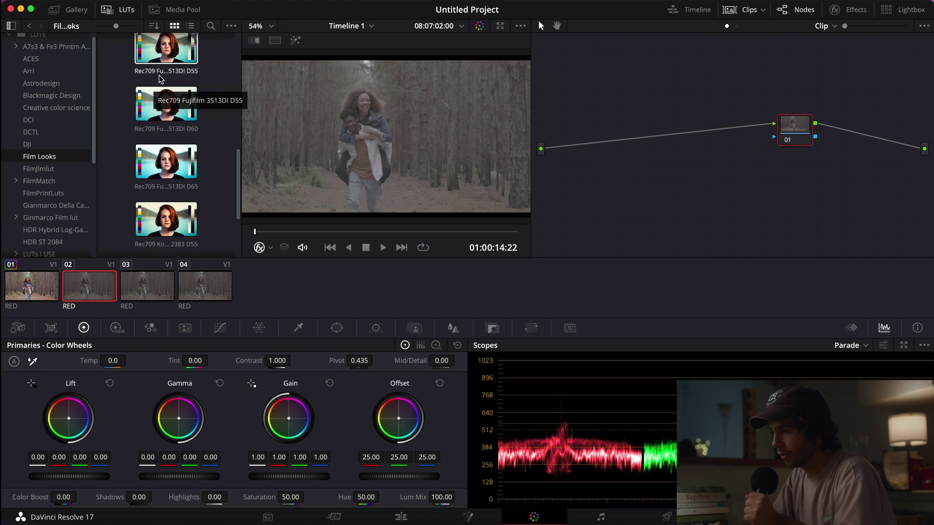
pyautogui.scroll(10, 132, 92)
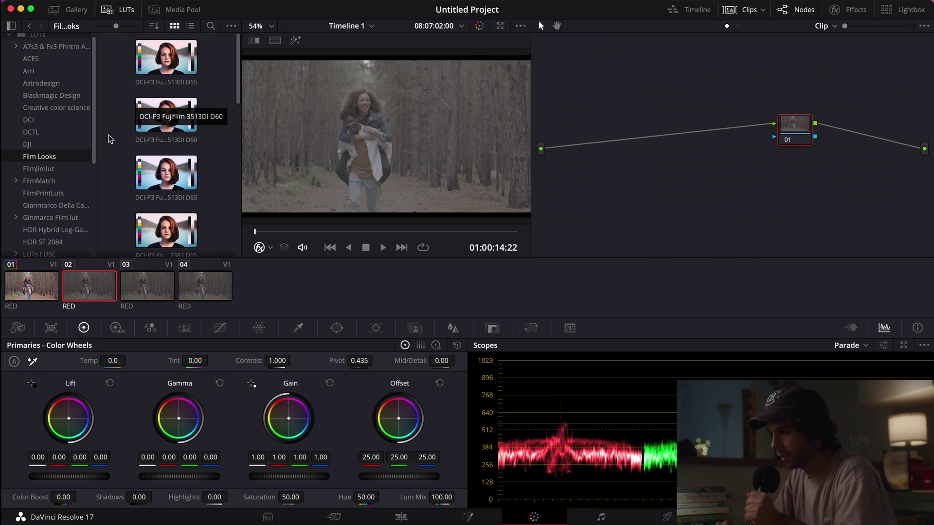
pyautogui.scroll(-10, 107, 126)
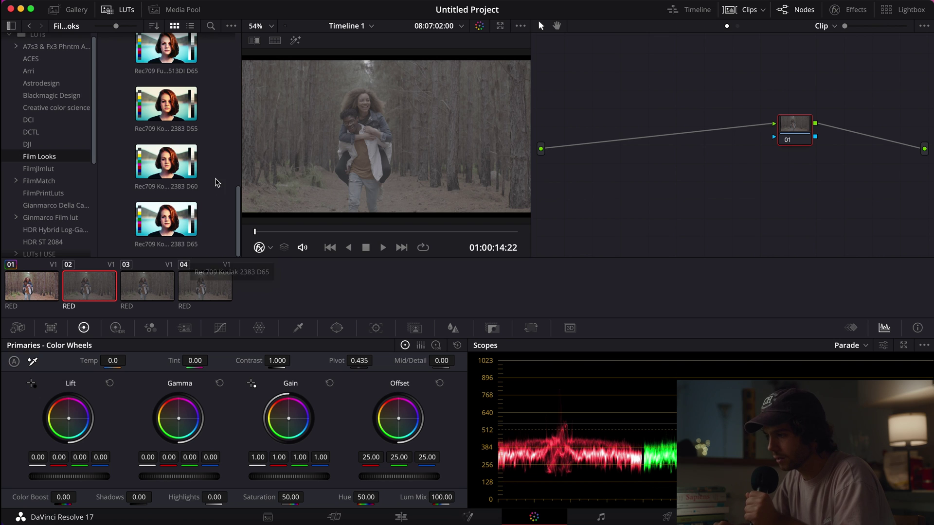
pyautogui.doubleClick(162, 168)
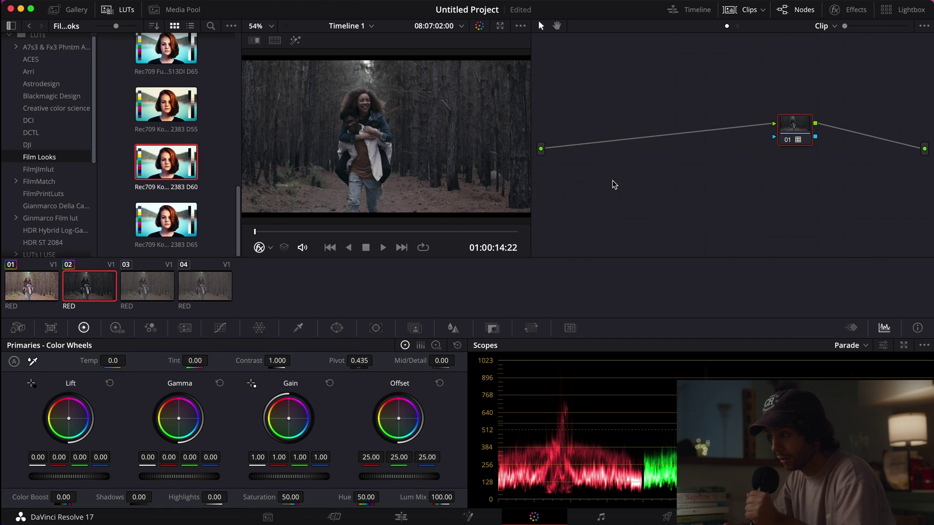
# Apply the Rec709 Kodak 2383 D60 LUT to clip 03 and place an empty serial node before the LUT node
pyautogui.click(145, 289)
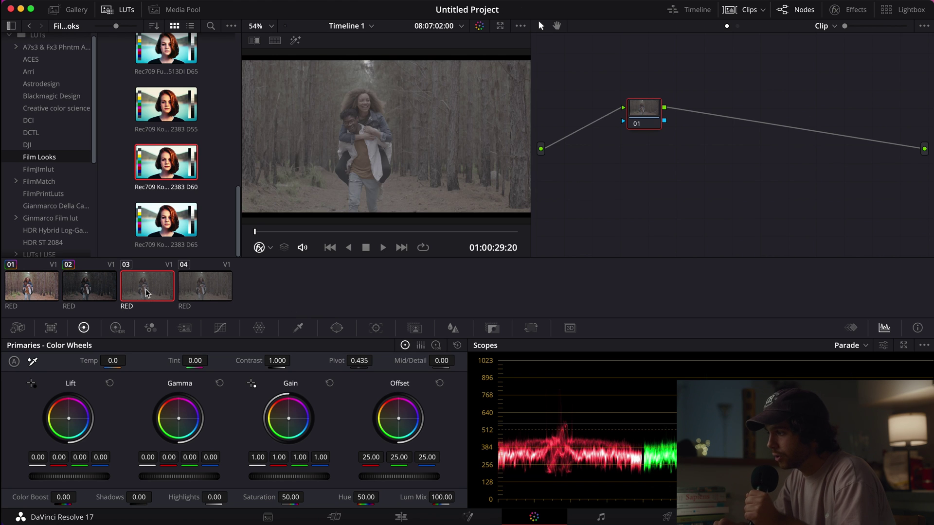
pyautogui.moveTo(163, 173); pyautogui.dragTo(796, 112)
pyautogui.hotkey('shift', 's')
pyautogui.moveTo(796, 148); pyautogui.dragTo(639, 122)
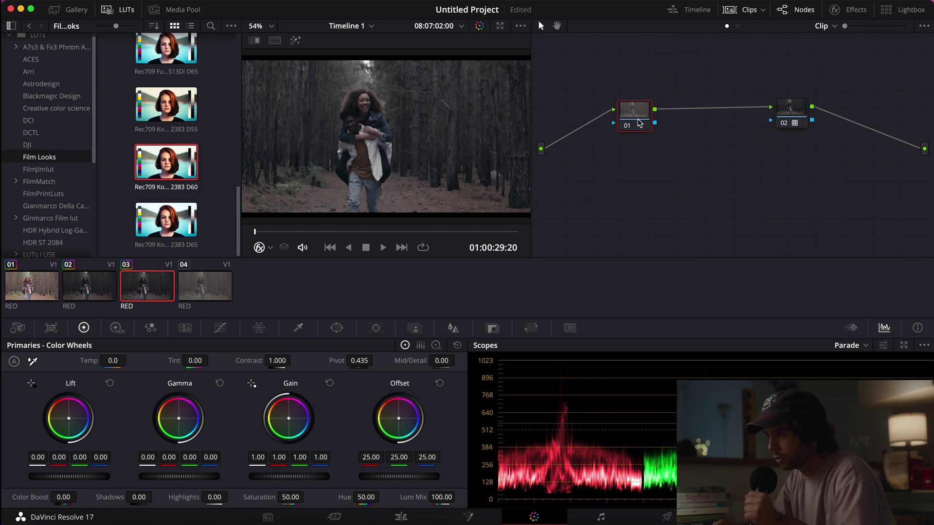
# Add the Color Space Transform effect to node 01 of clip 03
pyautogui.click(848, 9)
pyautogui.moveTo(788, 111); pyautogui.dragTo(707, 107)
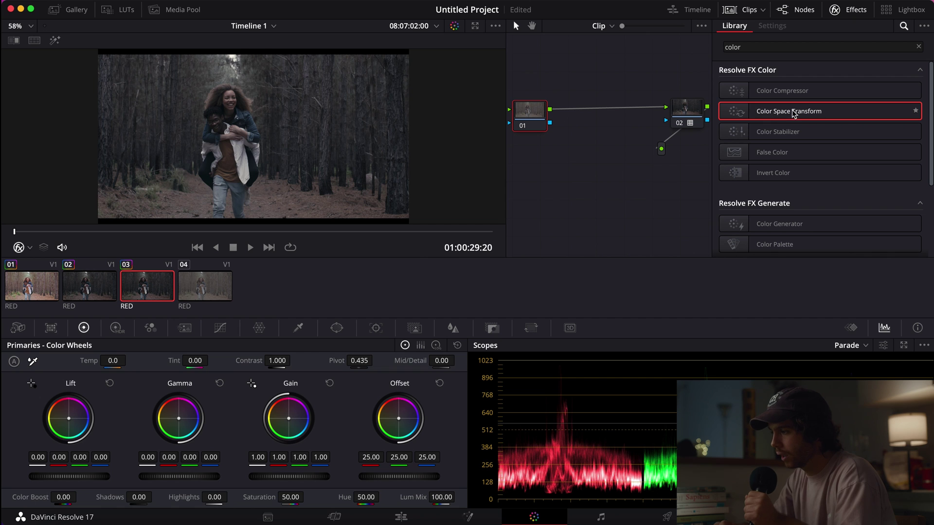
pyautogui.moveTo(794, 114); pyautogui.dragTo(529, 117)
# Set the Color Space Transform's Input Color Space to REDWideGamutRGB on clip 03
pyautogui.click(816, 107)
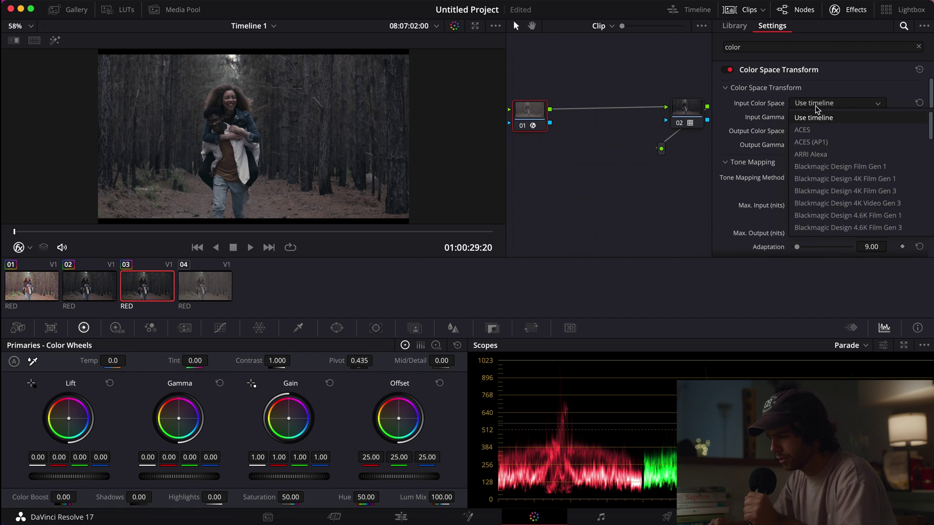
pyautogui.press('Down')
pyautogui.press('Down')
pyautogui.press('Down')
pyautogui.press('Down')
pyautogui.press('Down')
pyautogui.press('Down')
pyautogui.press('Return')
# Set the transform's Input Gamma to RED Log3G10
pyautogui.click(816, 117)
pyautogui.press('Down')
pyautogui.press('Down')
pyautogui.press('Down')
pyautogui.press('Down')
pyautogui.press('Down')
pyautogui.press('Down')
pyautogui.press('Down')
pyautogui.press('Down')
pyautogui.press('Down')
pyautogui.press('Down')
pyautogui.press('Down')
pyautogui.press('Down')
pyautogui.press('Down')
pyautogui.press('Down')
pyautogui.press('Down')
pyautogui.press('Down')
pyautogui.press('Down')
pyautogui.press('Down')
pyautogui.press('Down')
pyautogui.press('Down')
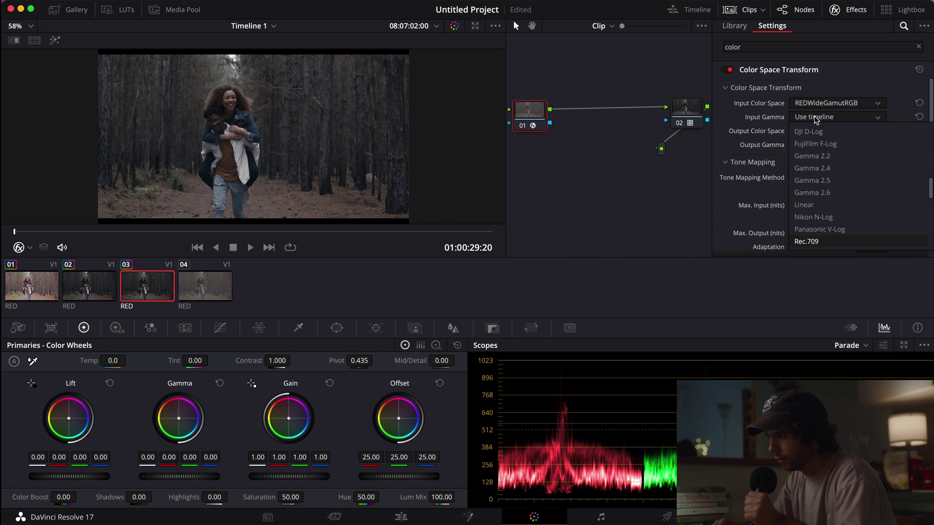
pyautogui.press('Up')
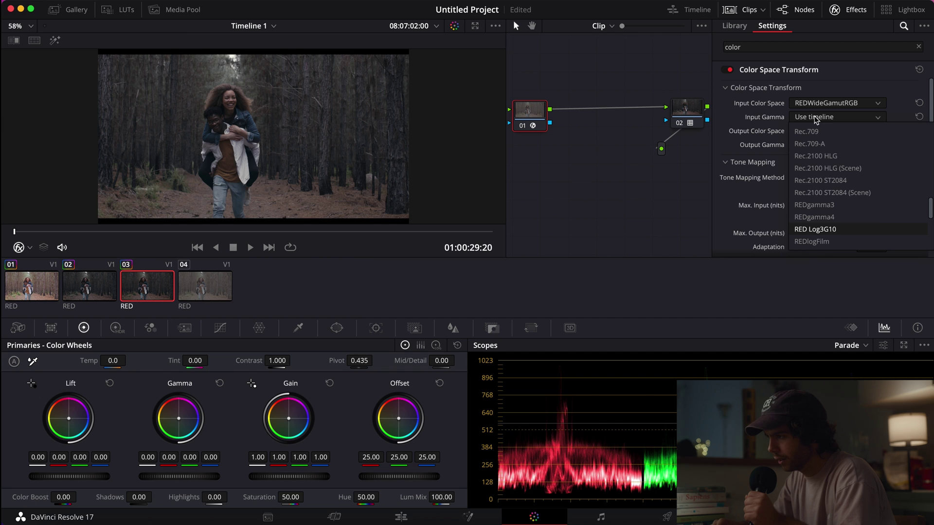
pyautogui.press('Return')
# Set the transform's Output Color Space to Rec.709
pyautogui.click(812, 131)
pyautogui.press('Down')
pyautogui.press('Down')
pyautogui.press('Down')
pyautogui.press('Down')
pyautogui.press('Down')
pyautogui.press('Down')
pyautogui.press('Down')
pyautogui.press('Down')
pyautogui.press('Down')
pyautogui.press('Down')
pyautogui.press('Down')
pyautogui.press('Down')
pyautogui.press('Down')
pyautogui.press('Down')
pyautogui.press('Down')
pyautogui.press('Down')
pyautogui.press('Down')
pyautogui.press('Down')
pyautogui.press('Down')
pyautogui.press('Down')
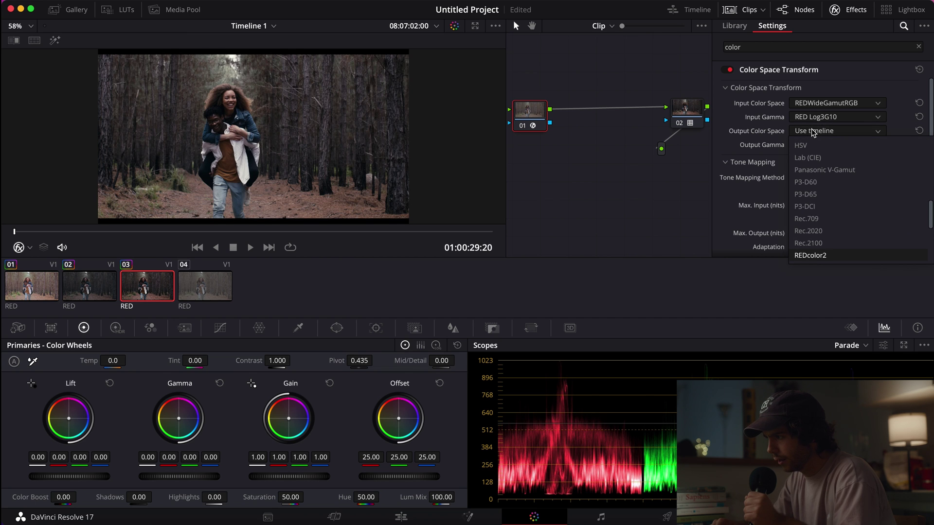
pyautogui.press('Up')
pyautogui.press('Up')
pyautogui.press('Up')
pyautogui.press('Return')
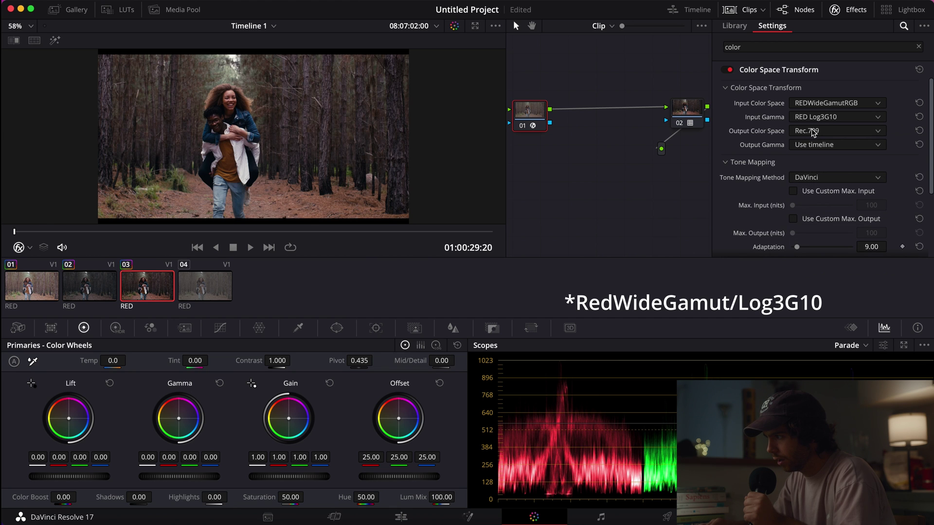
# Set the transform's Output Gamma to Cineon Film Log
pyautogui.click(806, 146)
pyautogui.press('Down')
pyautogui.press('Down')
pyautogui.press('Down')
pyautogui.press('Down')
pyautogui.press('Down')
pyautogui.press('Down')
pyautogui.press('Down')
pyautogui.press('Down')
pyautogui.press('Down')
pyautogui.press('Down')
pyautogui.press('Down')
pyautogui.press('Down')
pyautogui.press('Down')
pyautogui.press('Down')
pyautogui.press('Down')
pyautogui.press('Down')
pyautogui.press('Down')
pyautogui.press('Down')
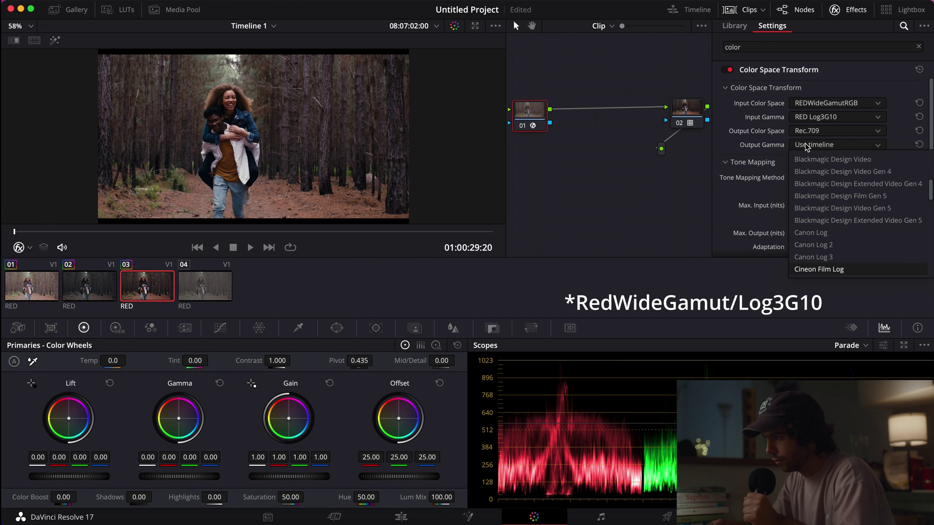
pyautogui.press('Return')
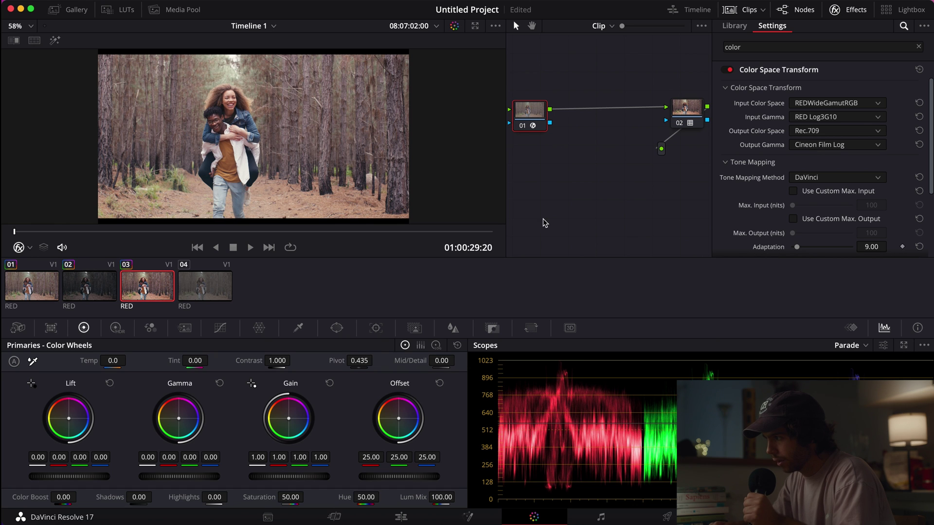
# Review the node chain of clip 03 and the input color space and input gamma options offered by the Color Space Transform
pyautogui.click(835, 10)
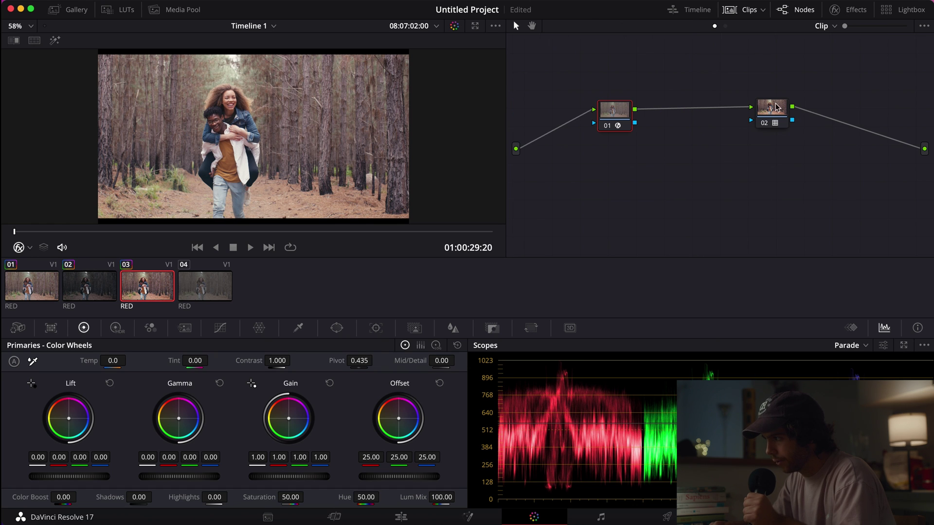
pyautogui.click(846, 14)
pyautogui.click(822, 106)
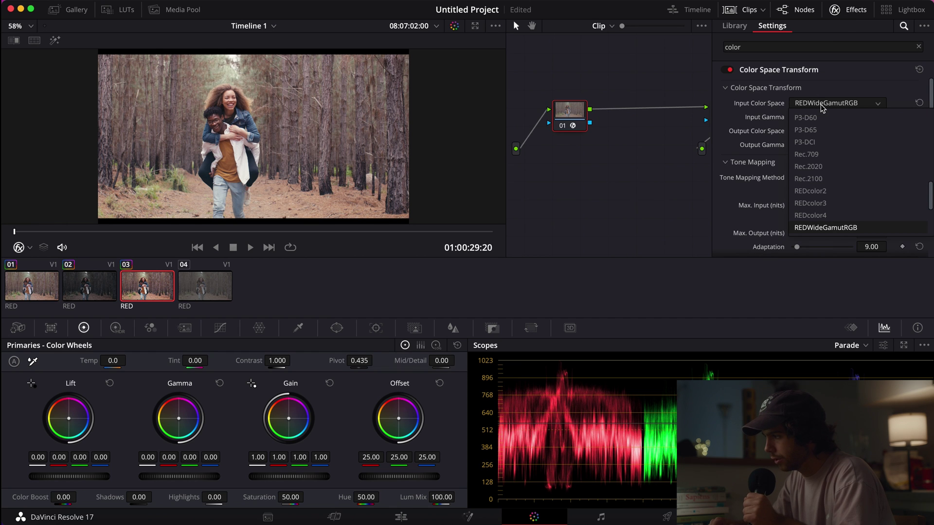
pyautogui.scroll(-3, 828, 179)
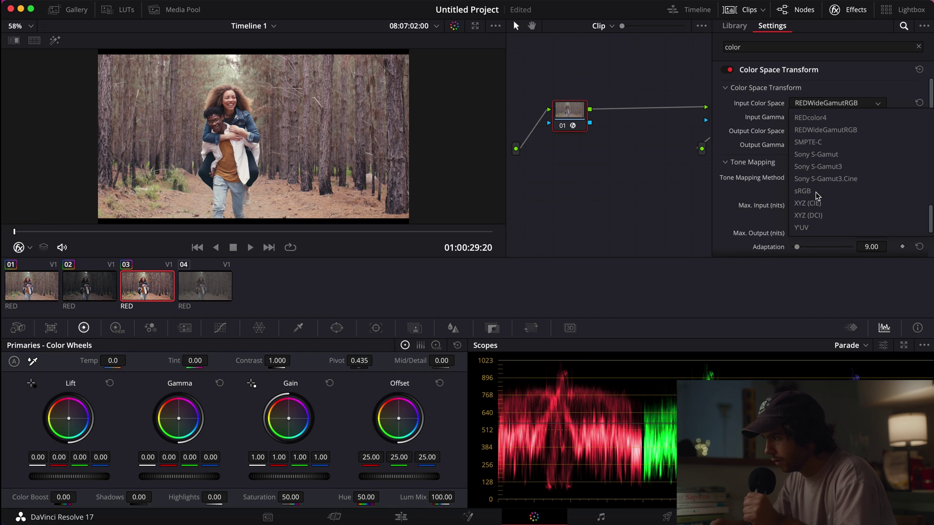
pyautogui.click(822, 130)
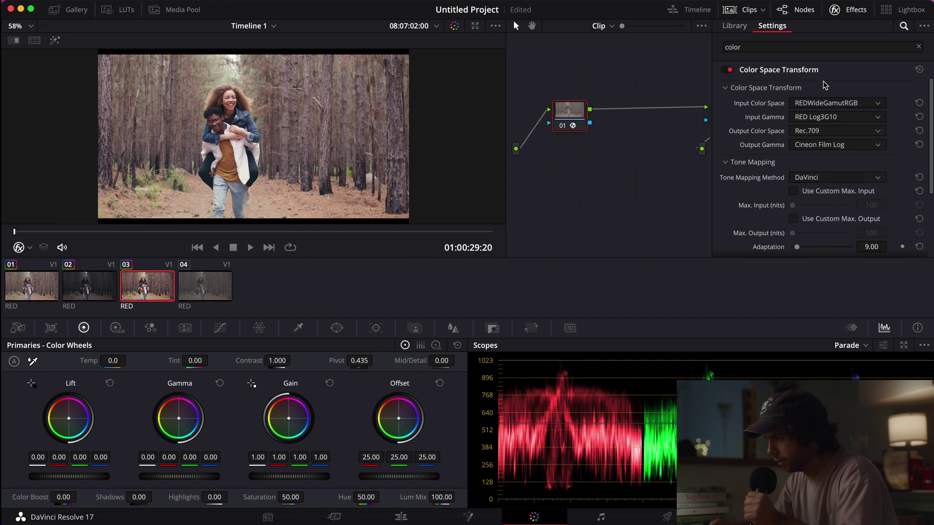
pyautogui.click(821, 117)
pyautogui.scroll(-4, 822, 180)
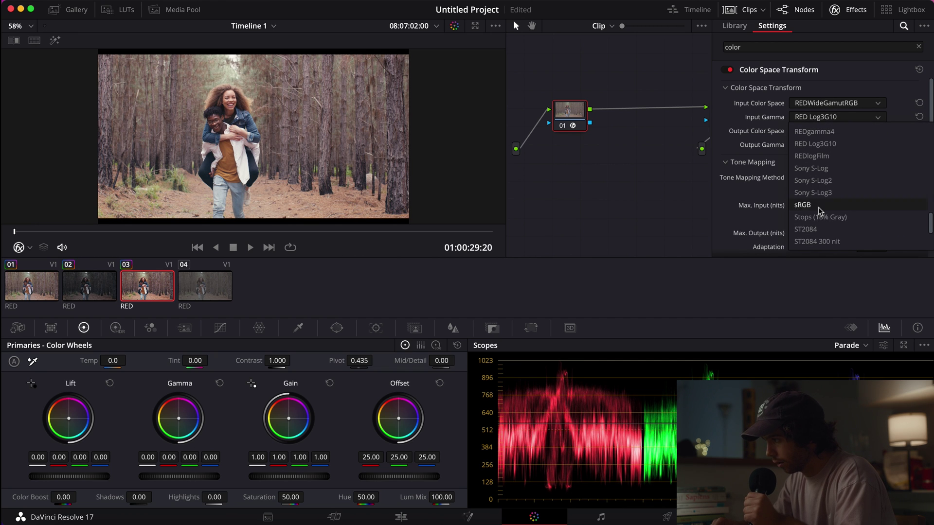
pyautogui.click(728, 108)
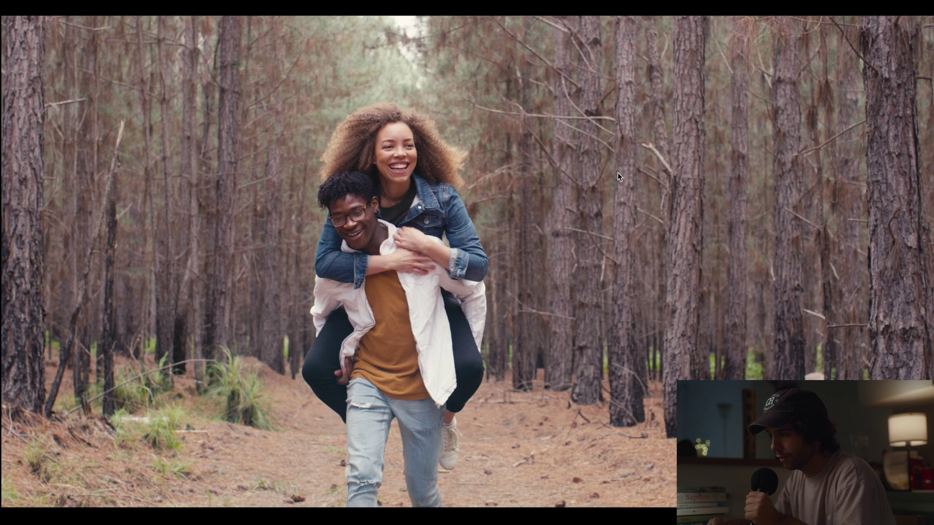
# Compare the looks of clips 01, 02 and 03 at full-screen size, including the image with its grade bypassed
pyautogui.press('Escape')
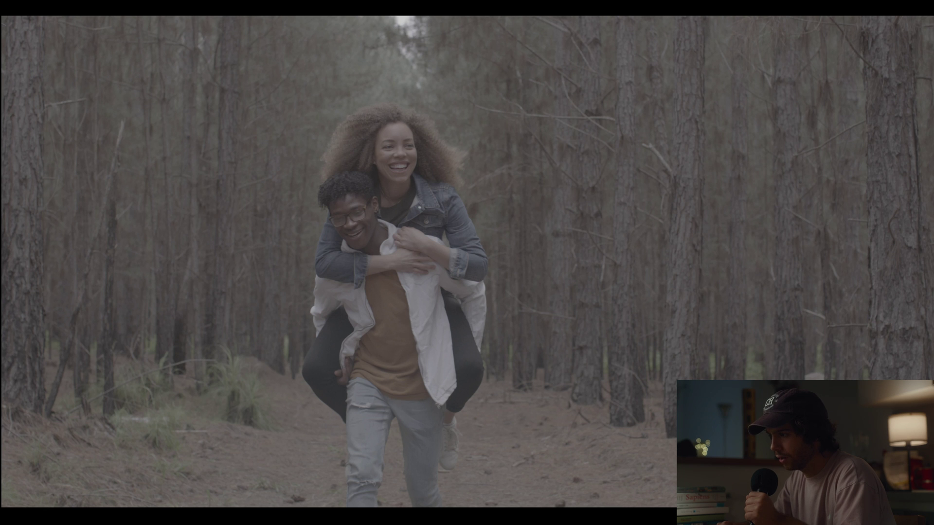
pyautogui.hotkey('shift', 'd')
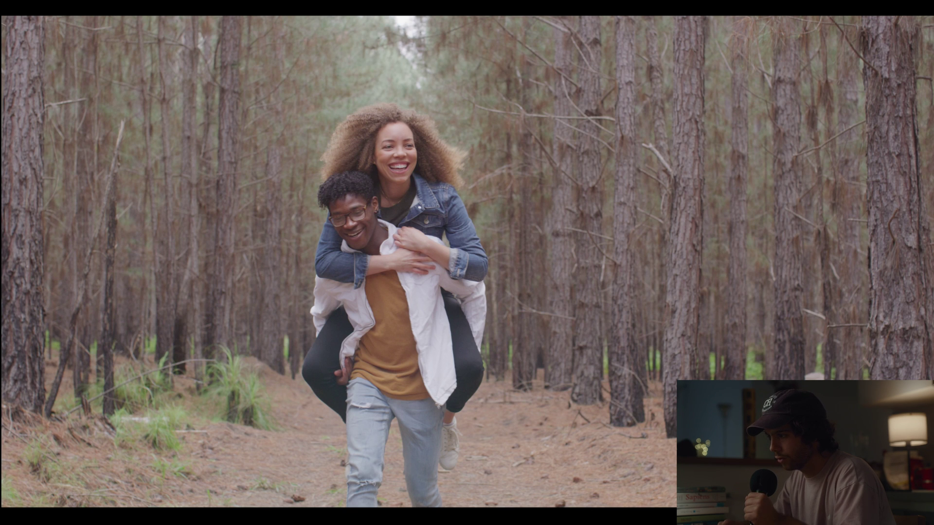
pyautogui.press('Escape')
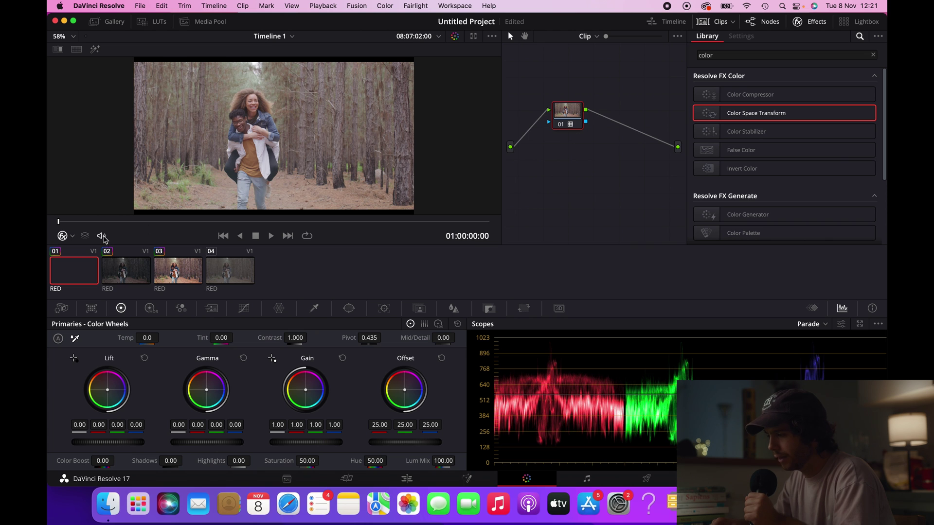
pyautogui.click(127, 271)
pyautogui.press('super+f')
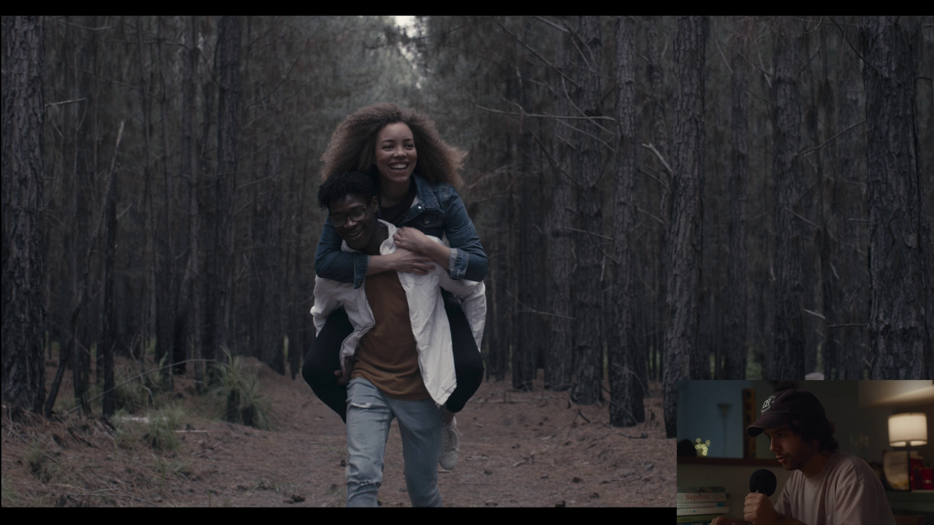
pyautogui.press('Up')
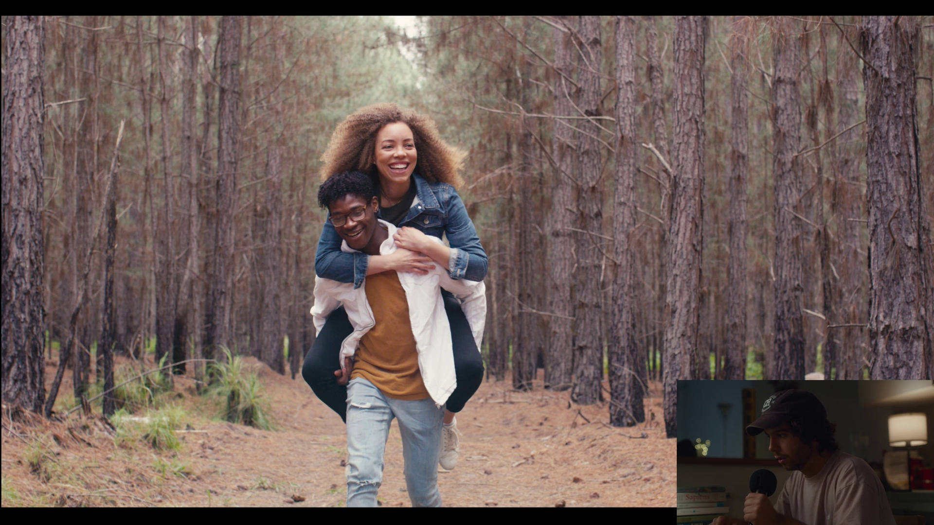
pyautogui.press('Down')
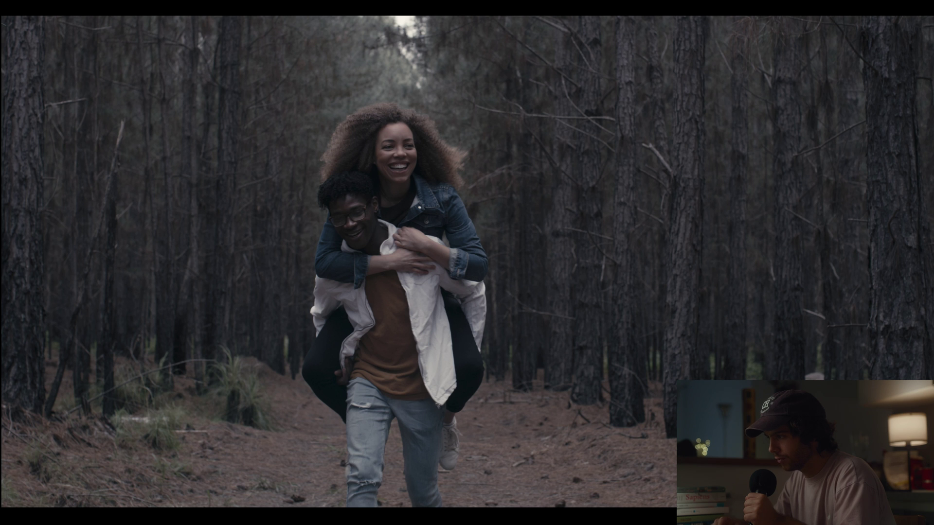
pyautogui.press('Up')
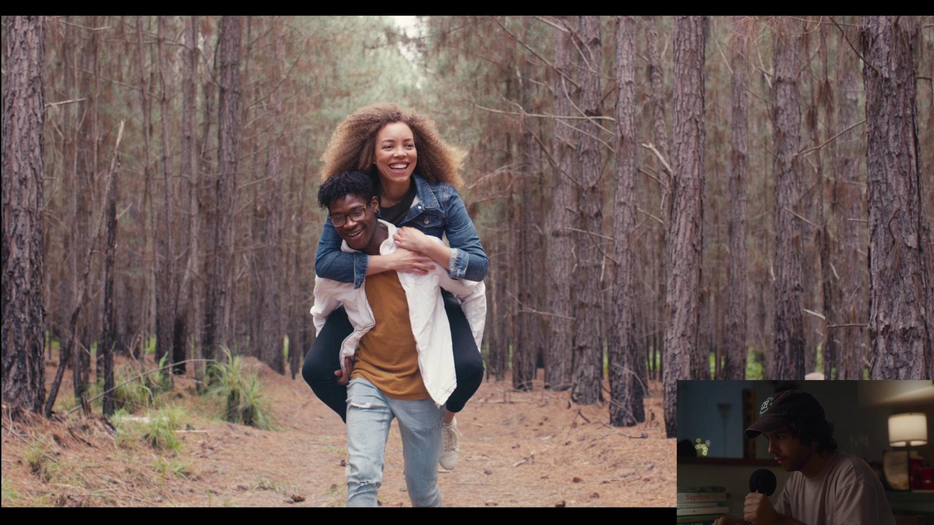
pyautogui.press('Escape')
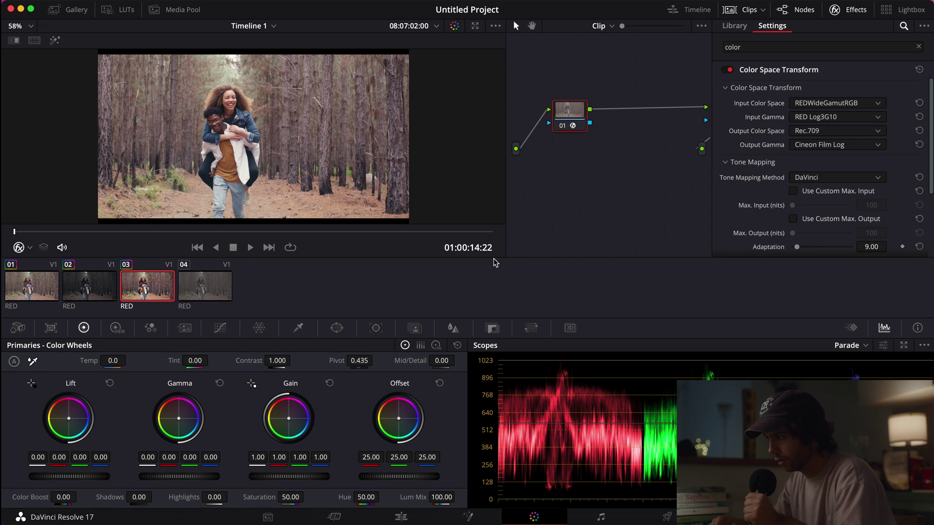
# Apply the Kodak50D PowerGrade still from the gallery to clip 04
pyautogui.click(846, 12)
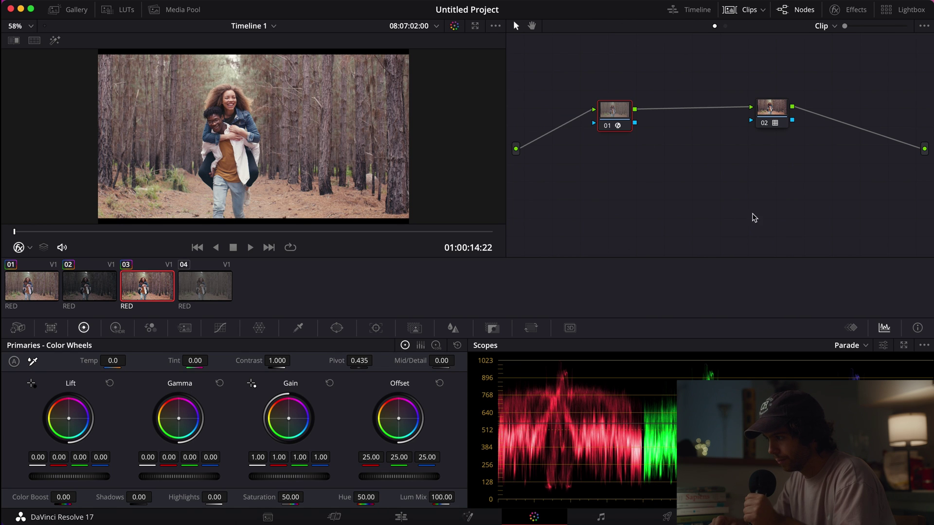
pyautogui.click(212, 287)
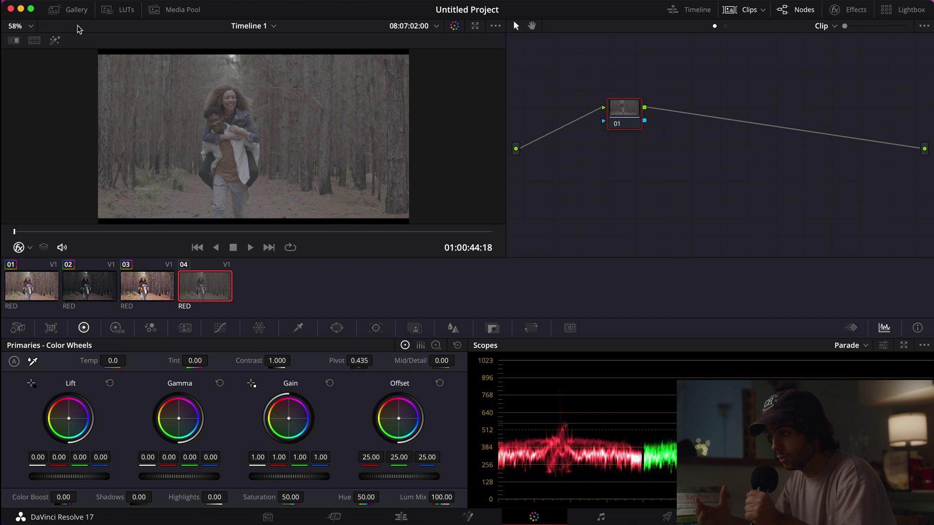
pyautogui.click(60, 13)
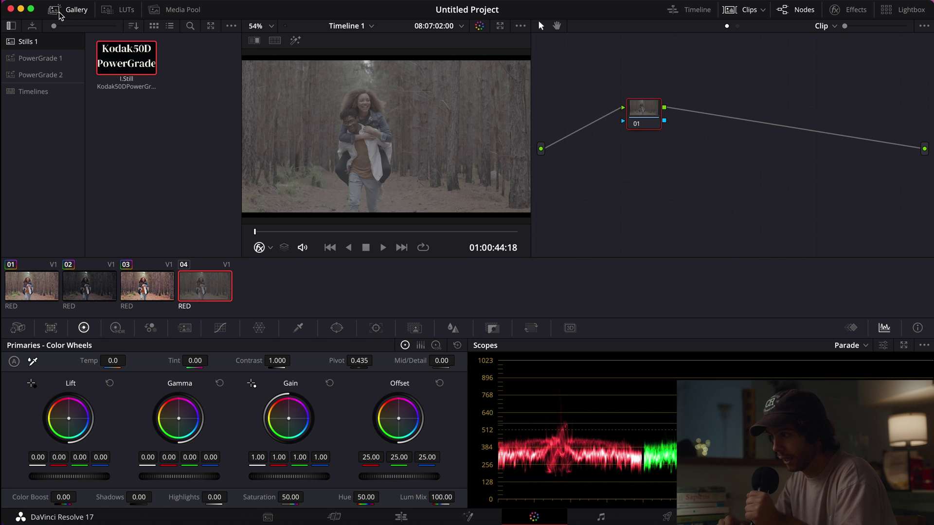
pyautogui.moveTo(85, 64); pyautogui.dragTo(85, 63)
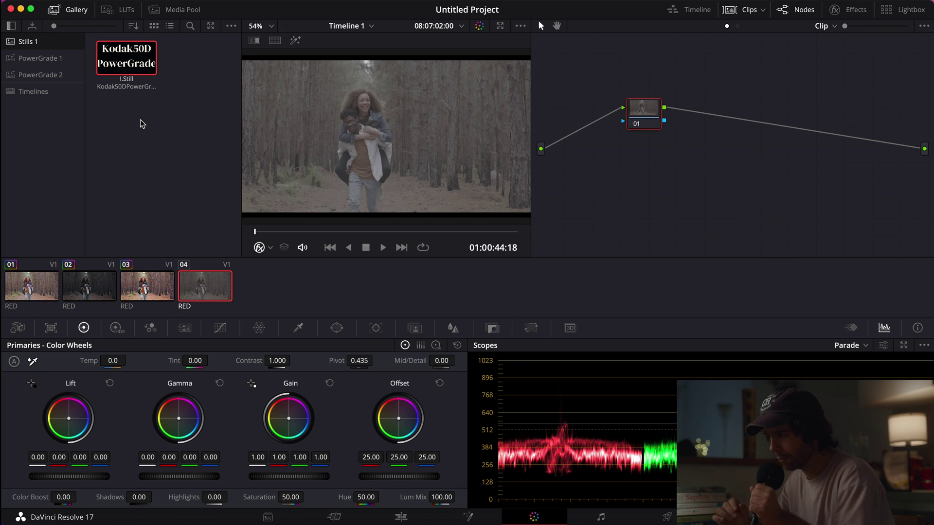
pyautogui.rightClick(130, 71)
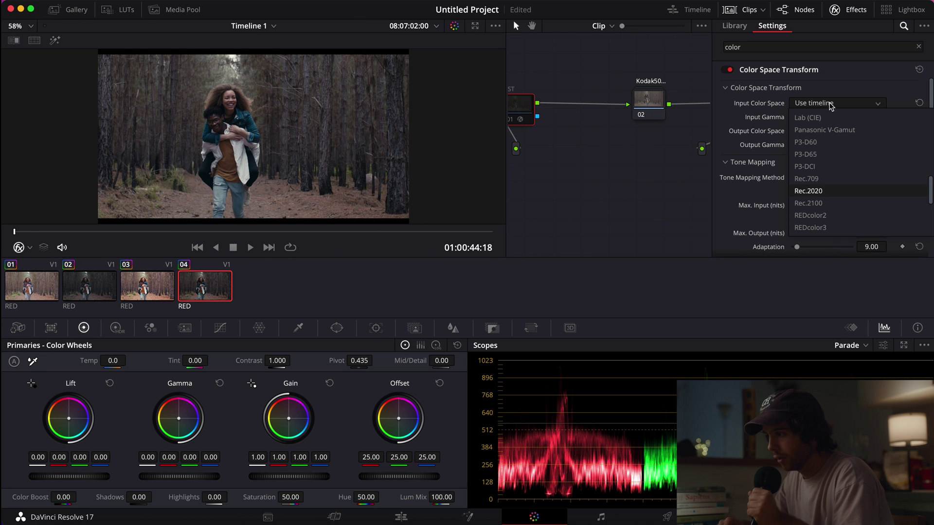
# Set the Input Color Space to REDWideGamutRGB in the PowerGrade's Color Space Transform on clip 04
pyautogui.press('Down')
pyautogui.press('Down')
pyautogui.press('Down')
pyautogui.press('Down')
pyautogui.press('Down')
pyautogui.press('Return')
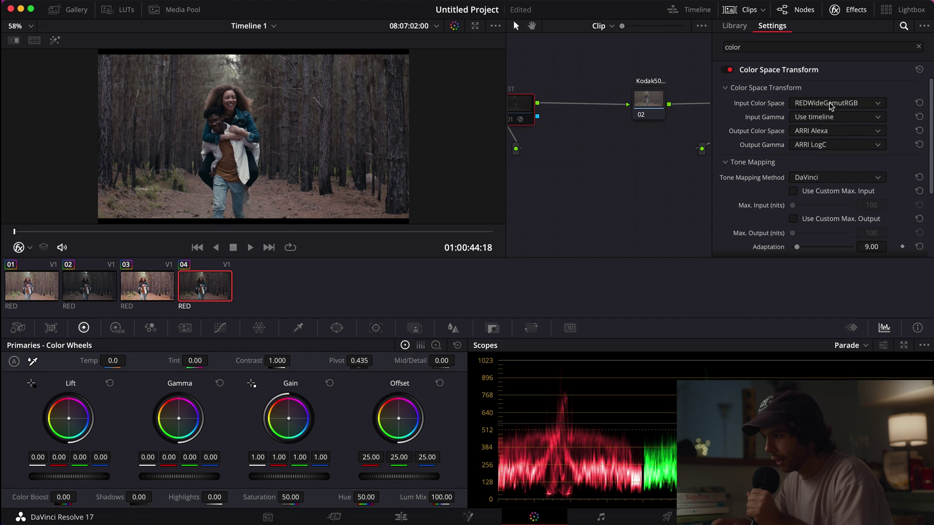
# Set the Input Gamma to RED Log3G10 in the Color Space Transform of clip 04's CST node
pyautogui.click(823, 115)
pyautogui.press('Down')
pyautogui.press('Down')
pyautogui.press('Down')
pyautogui.press('Down')
pyautogui.press('Down')
pyautogui.press('Down')
pyautogui.press('Down')
pyautogui.press('Down')
pyautogui.press('Down')
pyautogui.press('Down')
pyautogui.press('Down')
pyautogui.press('Down')
pyautogui.press('Down')
pyautogui.press('Down')
pyautogui.press('Down')
pyautogui.press('Down')
pyautogui.press('Down')
pyautogui.press('Down')
pyautogui.press('Down')
pyautogui.press('Down')
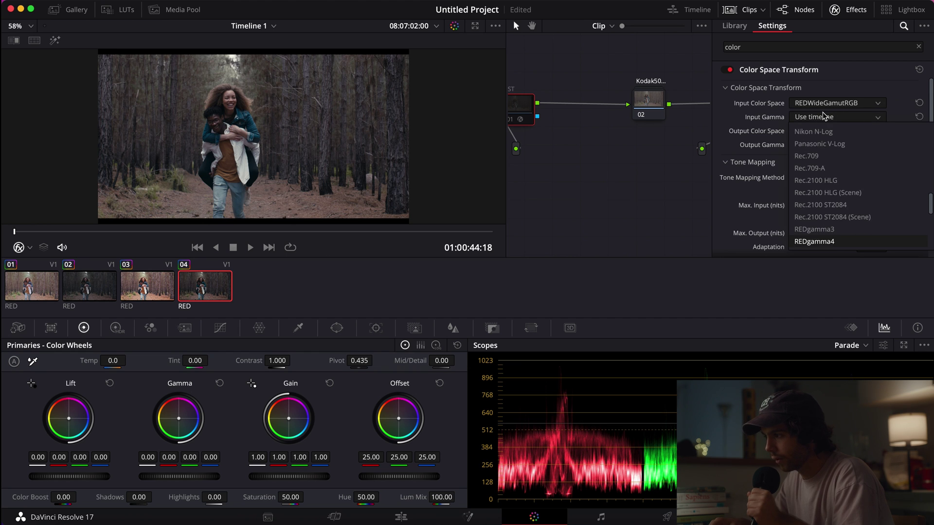
pyautogui.press('Up')
pyautogui.press('Return')
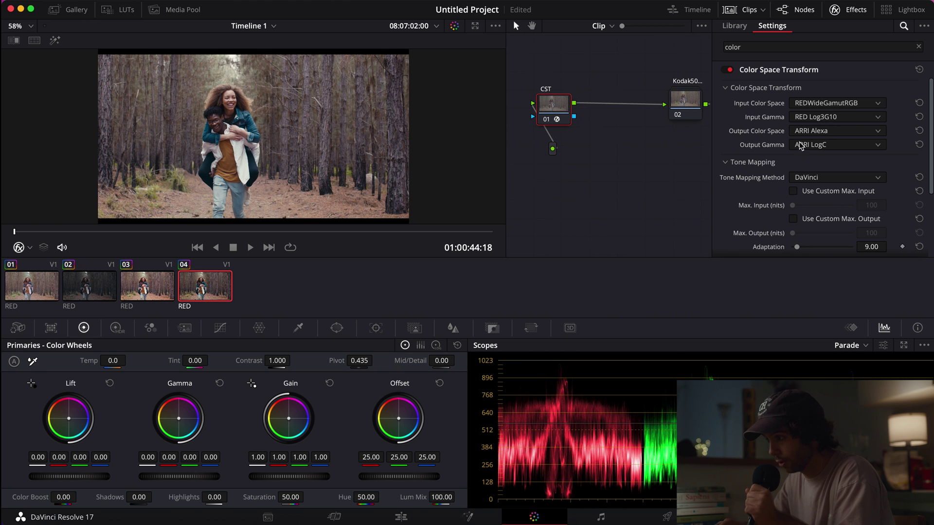
# Compare clip 04's image with the CST node bypassed and enabled, and view the enabled look at full-screen size
pyautogui.hscroll(2, 605, 155)
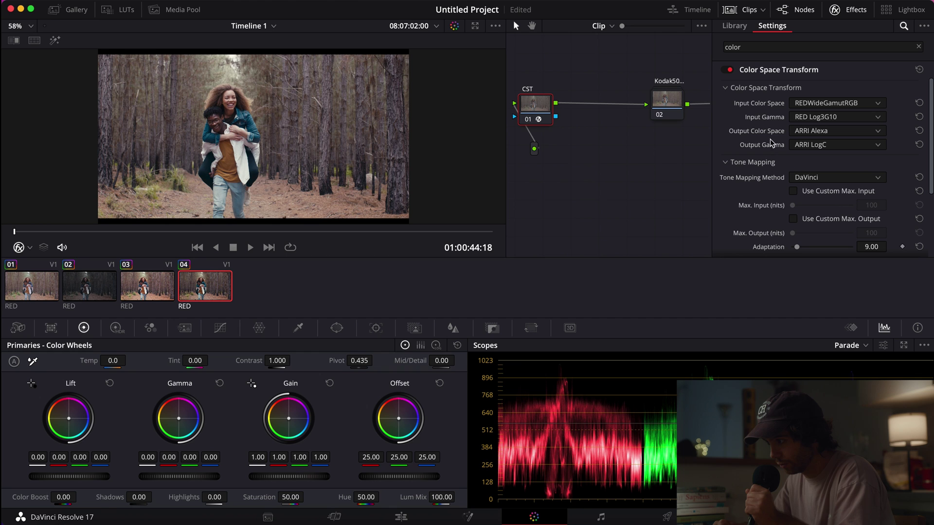
pyautogui.press('super+d')
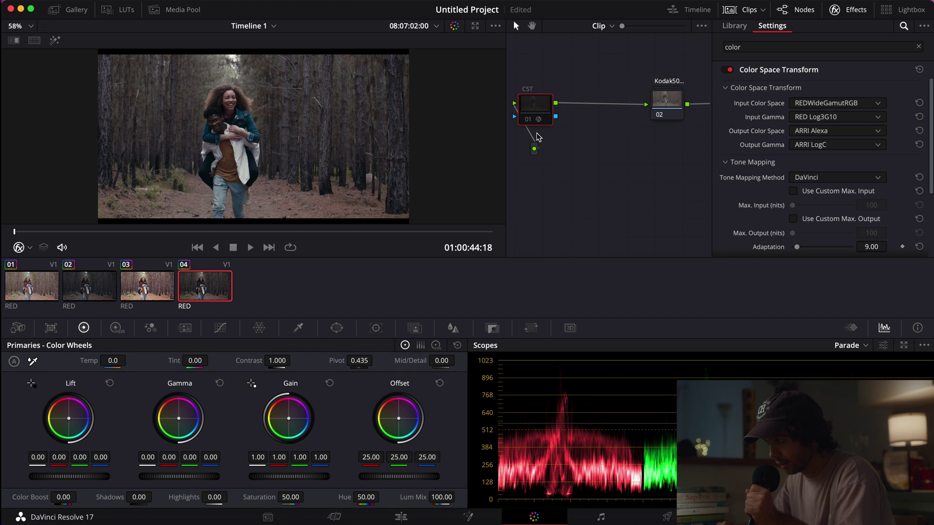
pyautogui.hscroll(6, 676, 159)
pyautogui.hscroll(-6, 676, 160)
pyautogui.hscroll(-2, 676, 160)
pyautogui.press('super+d')
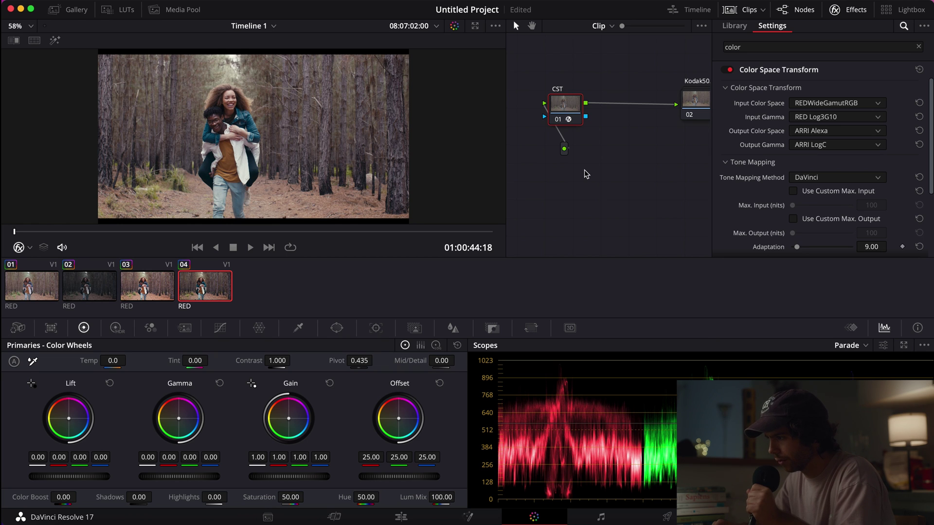
pyautogui.press('super+f')
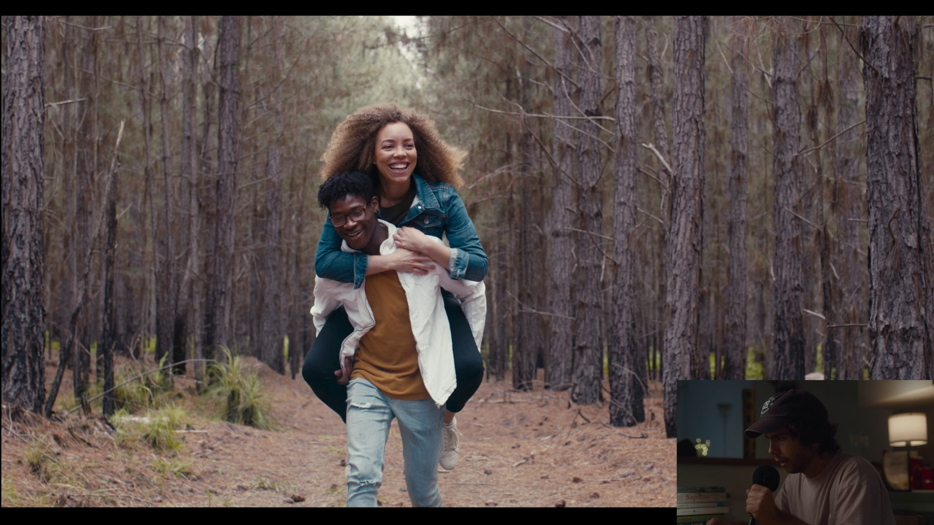